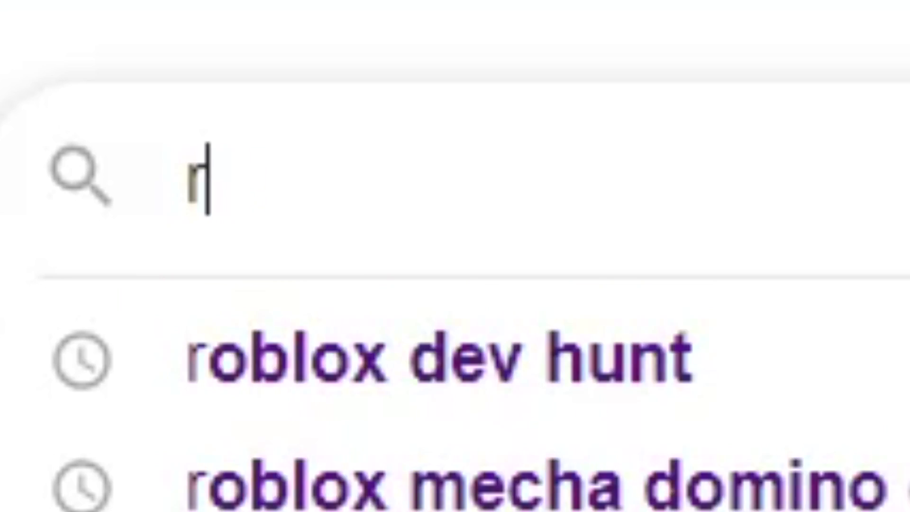
Search Google for 'roblox' to find a page listing past egg hunt eggs.
{"action": "type", "text": "oblox"}
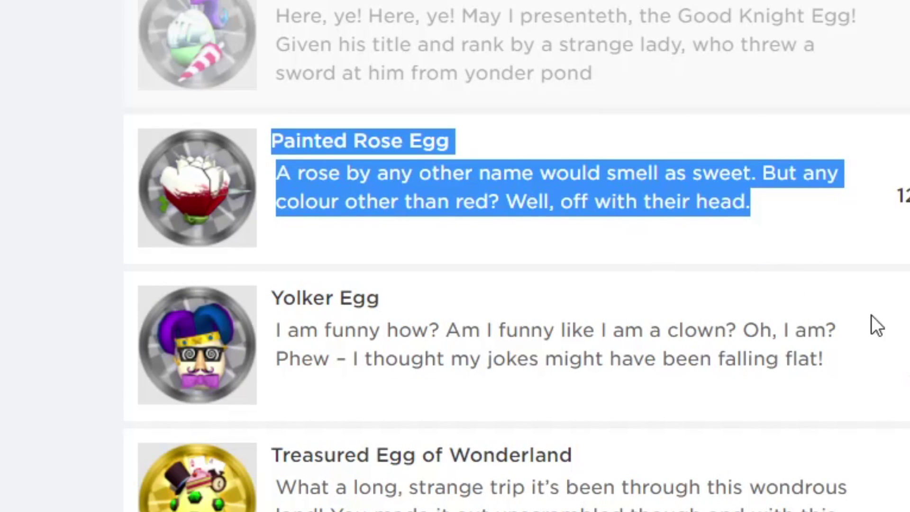
Browse the catalog egg items and advance from page 5 to page 6.
{"action": "scroll", "coordinate": [871, 315], "scroll_direction": "down", "scroll_amount": 10}
{"action": "scroll", "coordinate": [713, 134], "scroll_direction": "down", "scroll_amount": 10}
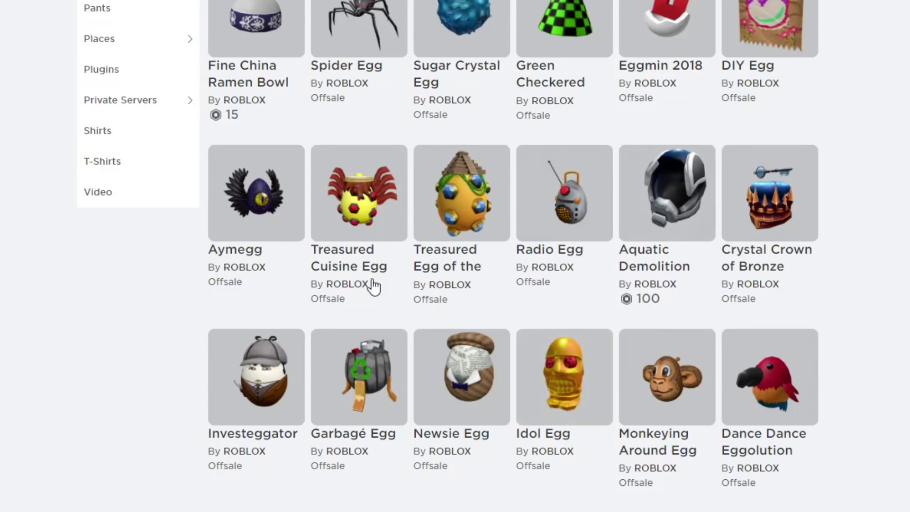
{"action": "scroll", "coordinate": [479, 424], "scroll_direction": "up", "scroll_amount": 5}
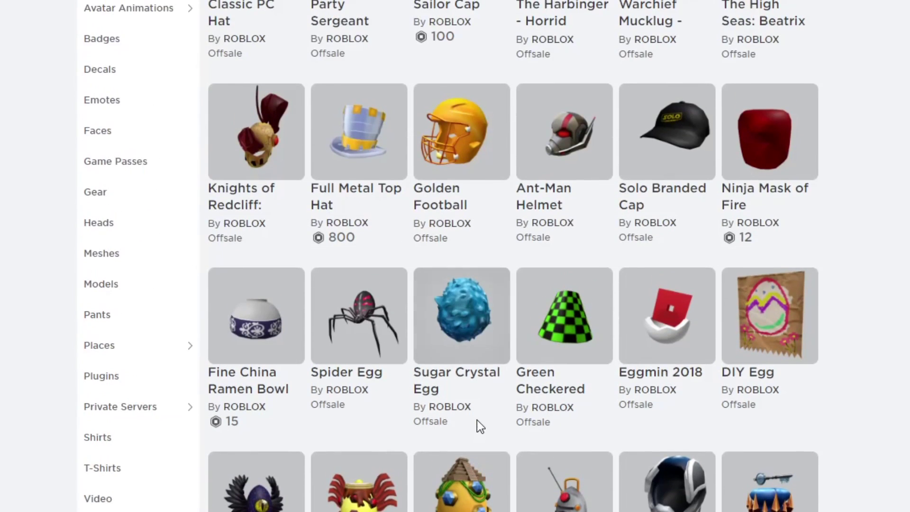
{"action": "scroll", "coordinate": [325, 301], "scroll_direction": "up", "scroll_amount": 2}
{"action": "scroll", "coordinate": [406, 309], "scroll_direction": "down", "scroll_amount": 7}
{"action": "scroll", "coordinate": [477, 302], "scroll_direction": "down", "scroll_amount": 6}
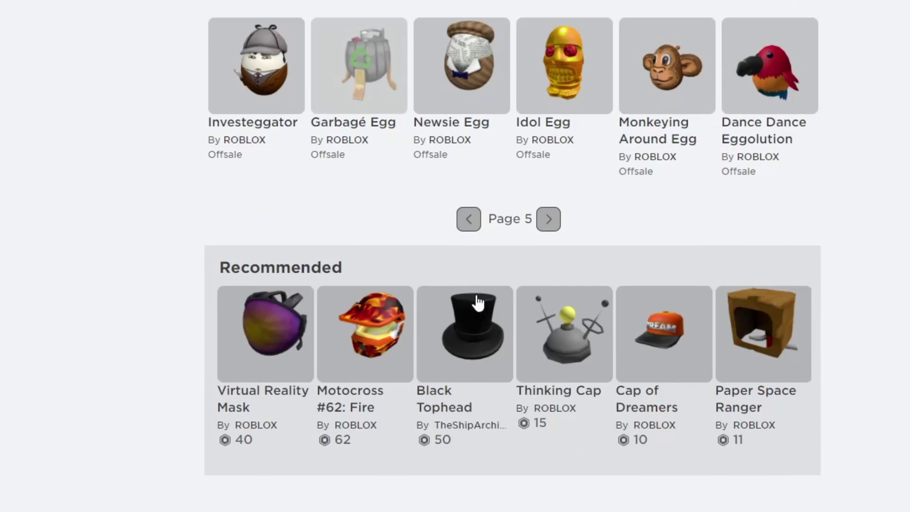
{"action": "left_click", "coordinate": [541, 223]}
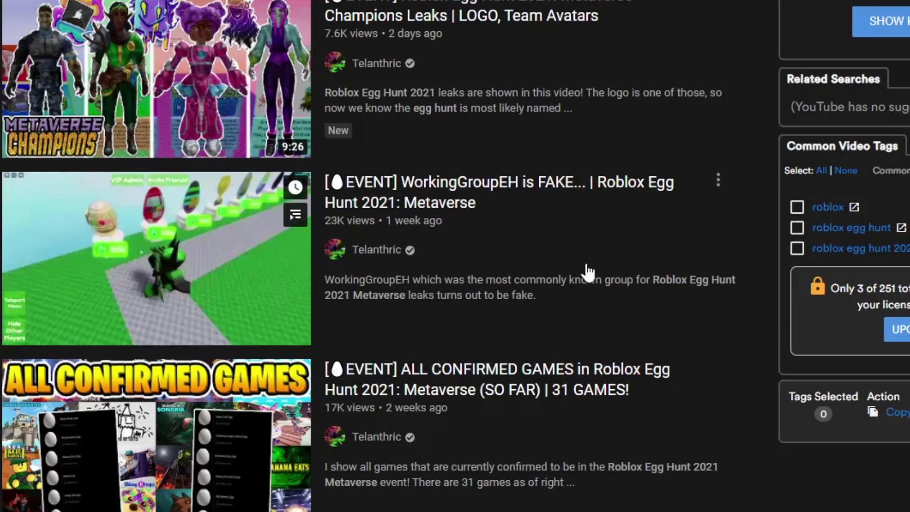
Scroll down through the YouTube Egg Hunt 2021 video results.
{"action": "scroll", "coordinate": [544, 112], "scroll_direction": "down", "scroll_amount": 3}
{"action": "scroll", "coordinate": [559, 125], "scroll_direction": "down", "scroll_amount": 5}
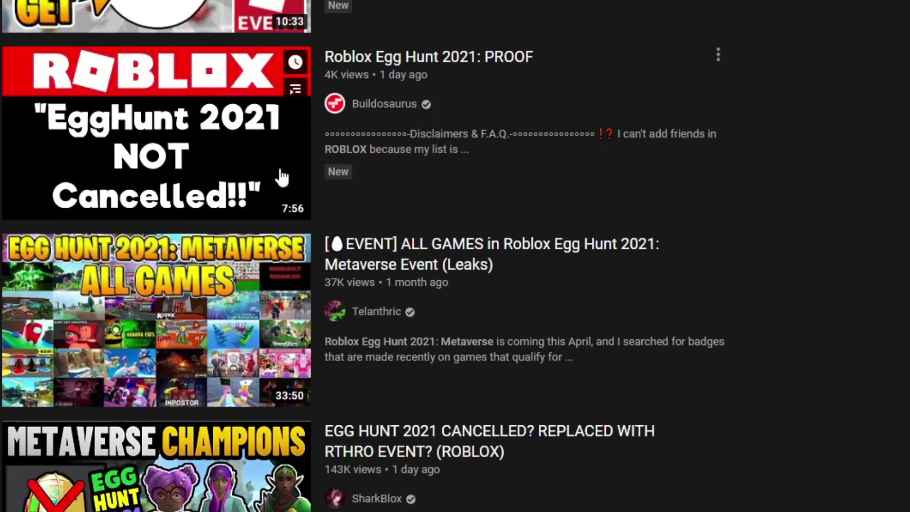
{"action": "scroll", "coordinate": [446, 291], "scroll_direction": "down", "scroll_amount": 2}
{"action": "scroll", "coordinate": [474, 296], "scroll_direction": "down", "scroll_amount": 6}
{"action": "scroll", "coordinate": [539, 285], "scroll_direction": "down", "scroll_amount": 3}
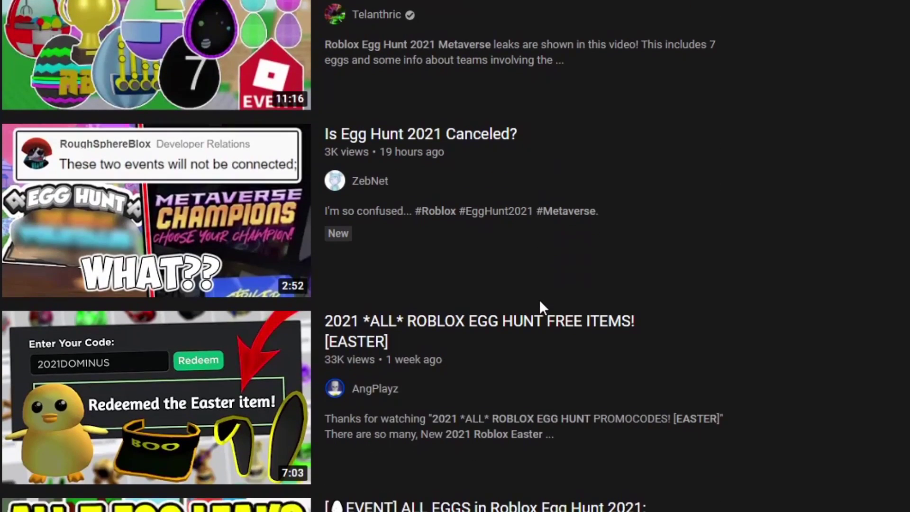
{"action": "scroll", "coordinate": [539, 299], "scroll_direction": "down", "scroll_amount": 7}
{"action": "scroll", "coordinate": [539, 305], "scroll_direction": "down", "scroll_amount": 5}
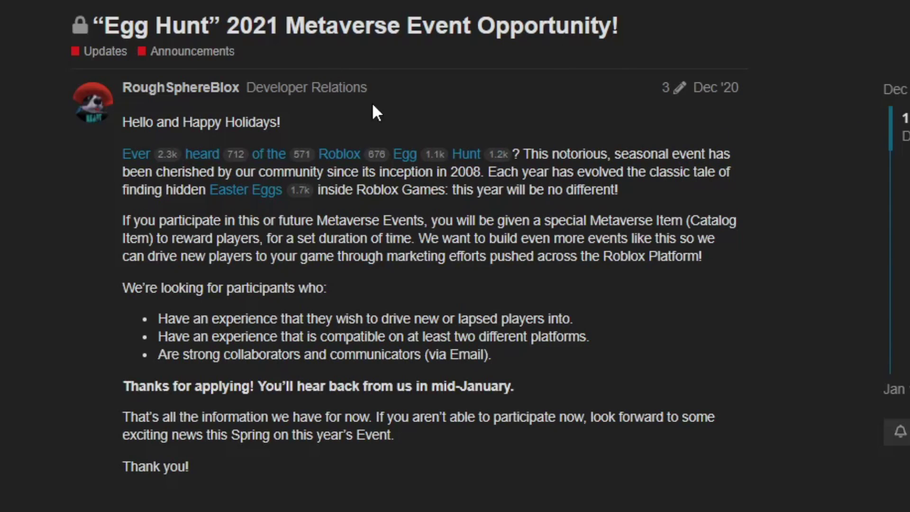
{"action": "scroll", "coordinate": [437, 493], "scroll_direction": "down", "scroll_amount": 15}
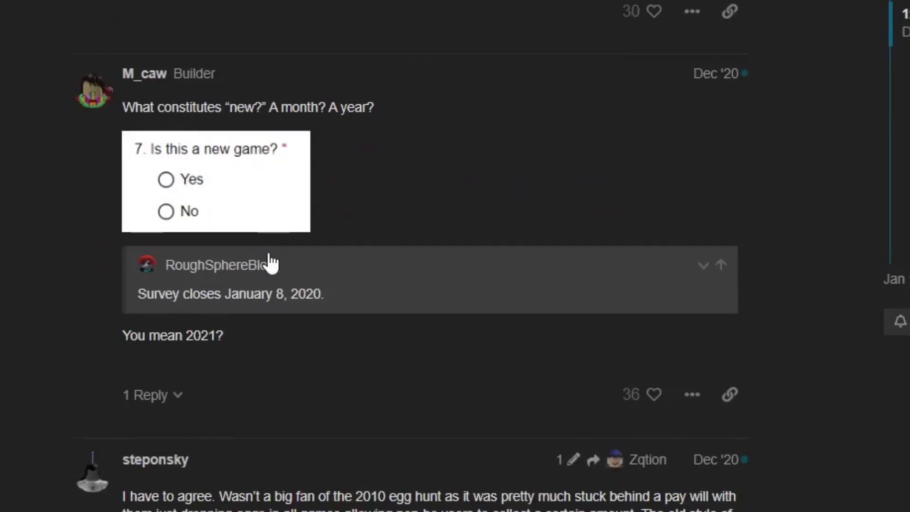
{"action": "left_click_drag", "start_coordinate": [207, 302], "coordinate": [134, 144]}
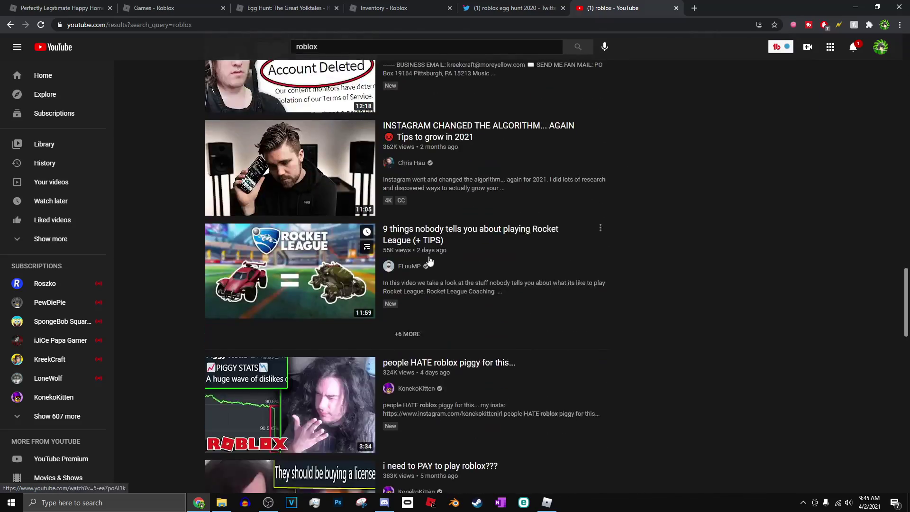
{"action": "scroll", "coordinate": [430, 261], "scroll_direction": "down", "scroll_amount": 5}
{"action": "scroll", "coordinate": [474, 199], "scroll_direction": "down", "scroll_amount": 5}
{"action": "scroll", "coordinate": [464, 209], "scroll_direction": "down", "scroll_amount": 1}
{"action": "scroll", "coordinate": [374, 290], "scroll_direction": "down", "scroll_amount": 5}
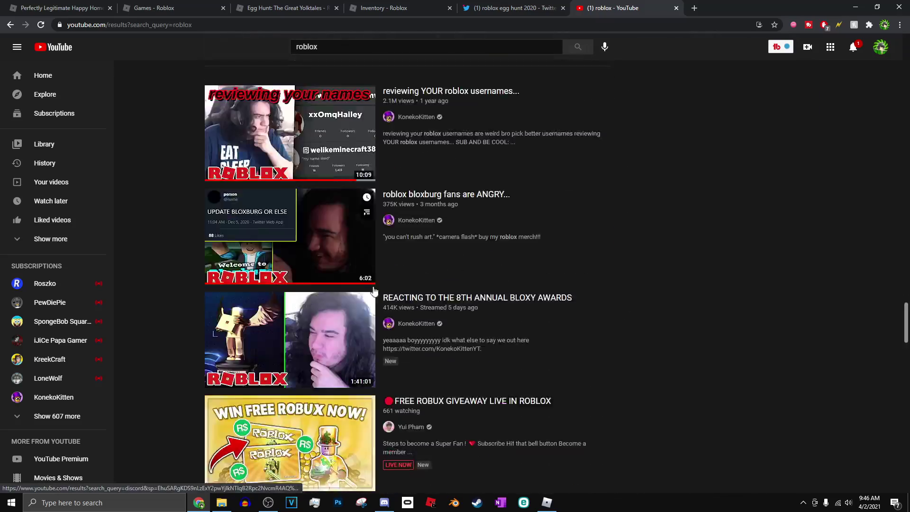
{"action": "scroll", "coordinate": [373, 290], "scroll_direction": "up", "scroll_amount": 10}
{"action": "scroll", "coordinate": [615, 147], "scroll_direction": "up", "scroll_amount": 10}
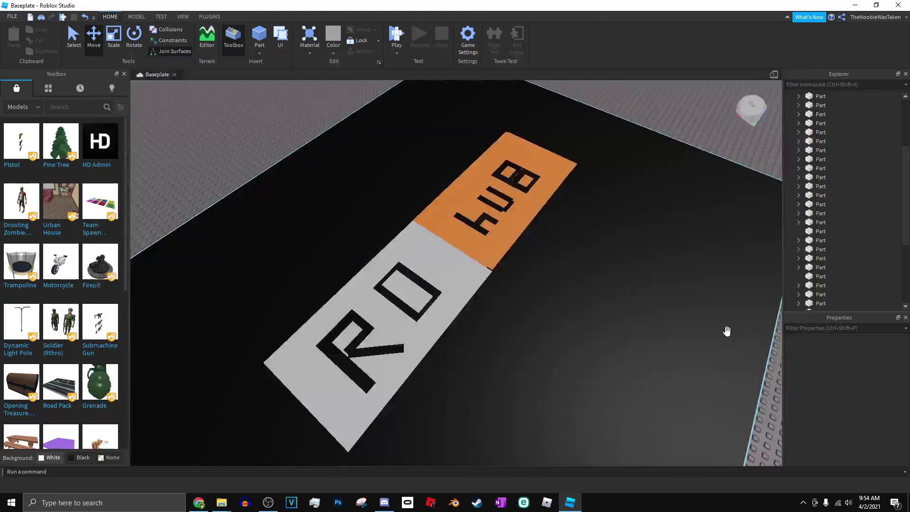
Zoom out and pan the camera toward the RO HUB logo plate.
{"action": "scroll", "coordinate": [727, 331], "scroll_direction": "down", "scroll_amount": 3}
{"action": "scroll", "coordinate": [727, 331], "scroll_direction": "down", "scroll_amount": 3}
{"action": "scroll", "coordinate": [729, 327], "scroll_direction": "down", "scroll_amount": 3}
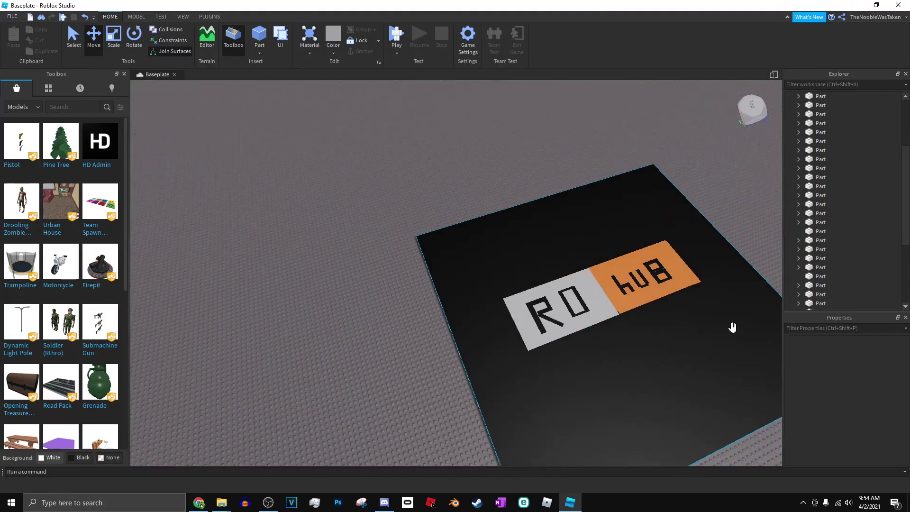
{"action": "scroll", "coordinate": [758, 332], "scroll_direction": "up", "scroll_amount": 1}
{"action": "middle_click_drag", "start_coordinate": [762, 332], "coordinate": [260, 126]}
Delete the RO HUB logo plate and browse My Inventory asset types in the Toolbox.
{"action": "key", "text": "Delete"}
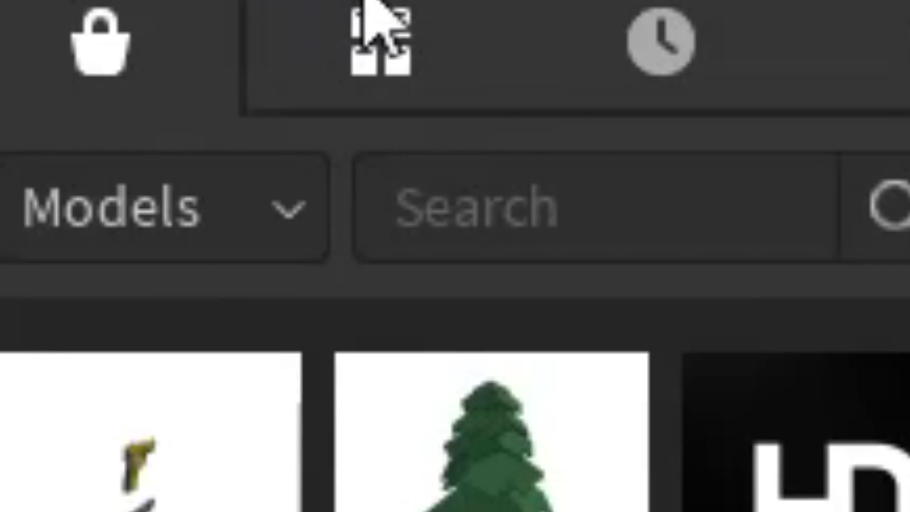
{"action": "left_click", "coordinate": [48, 87]}
{"action": "left_click", "coordinate": [255, 223]}
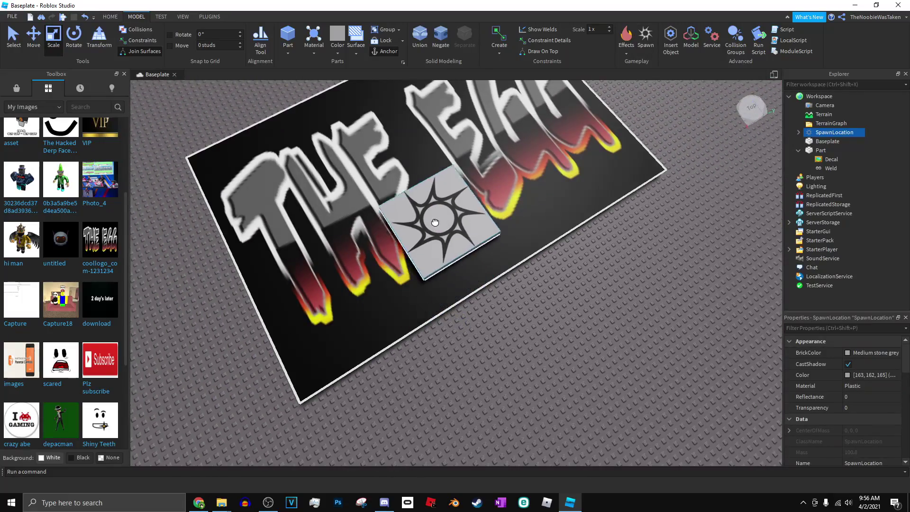
Move the SpawnLocation up the plate and colour the part Really Black.
{"action": "left_click_drag", "start_coordinate": [434, 222], "coordinate": [433, 179]}
{"action": "left_click", "coordinate": [535, 256]}
{"action": "mouse_move", "coordinate": [536, 256]}
{"action": "right_mouse_down"}
{"action": "mouse_move", "coordinate": [564, 276]}
{"action": "mouse_move", "coordinate": [565, 268]}
{"action": "right_mouse_up"}
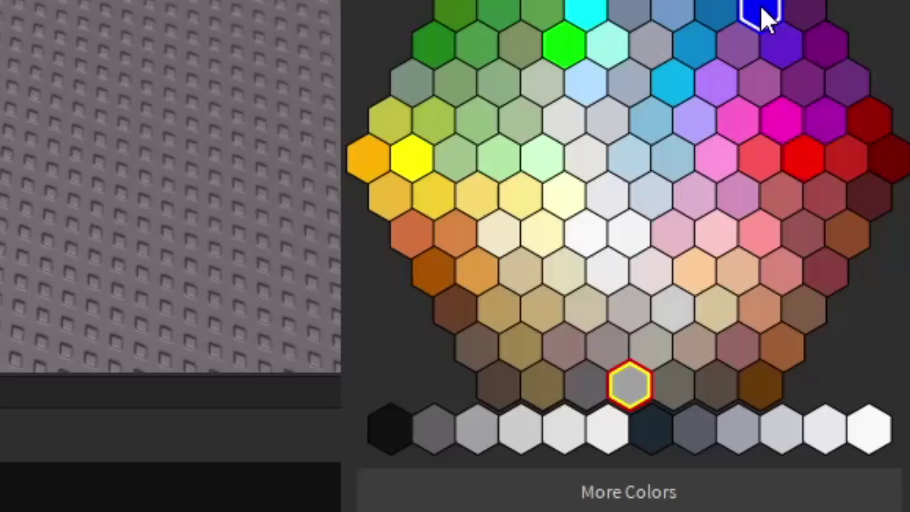
{"action": "left_click", "coordinate": [390, 428]}
{"action": "scroll", "coordinate": [81, 230], "scroll_direction": "up", "scroll_amount": 5}
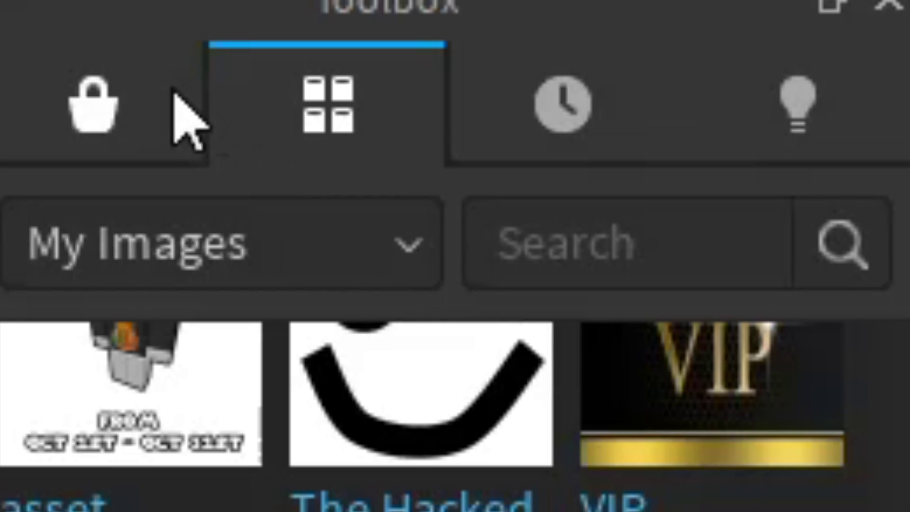
Search the Toolbox marketplace for egg models and preview the egg models.
{"action": "left_click", "coordinate": [174, 93]}
{"action": "type", "text": "eggs"}
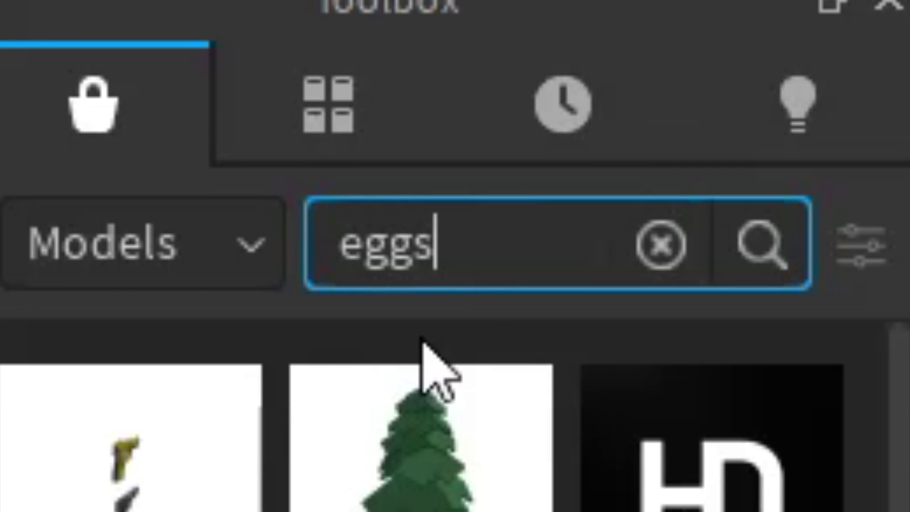
{"action": "key", "text": "Return"}
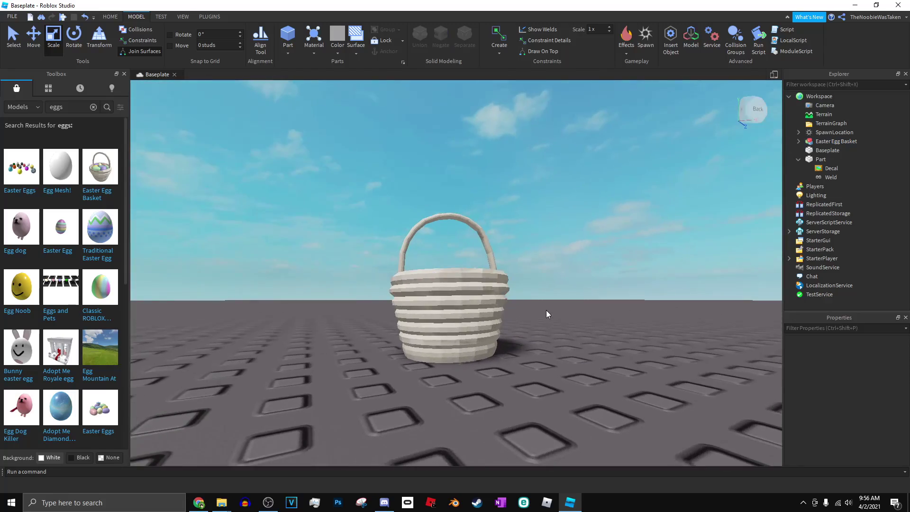
{"action": "right_click_drag", "start_coordinate": [546, 309], "coordinate": [546, 310]}
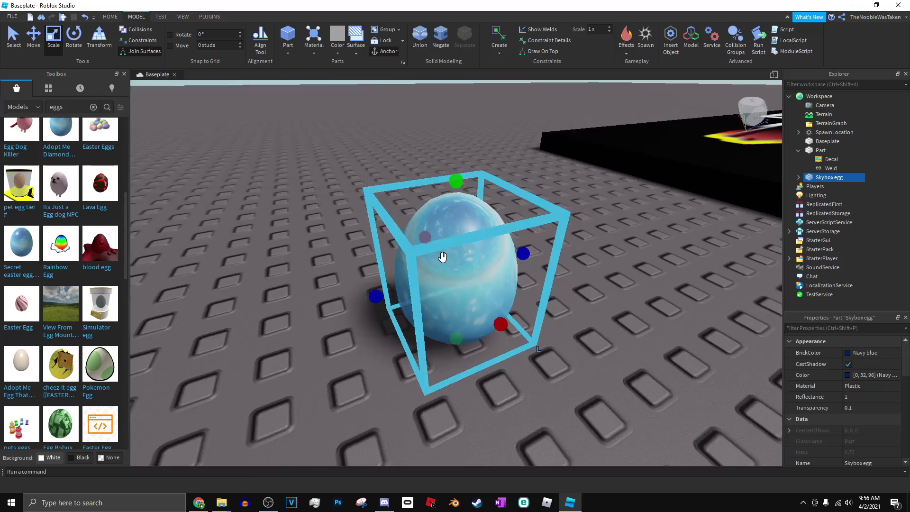
{"action": "right_click_drag", "start_coordinate": [442, 256], "coordinate": [442, 256]}
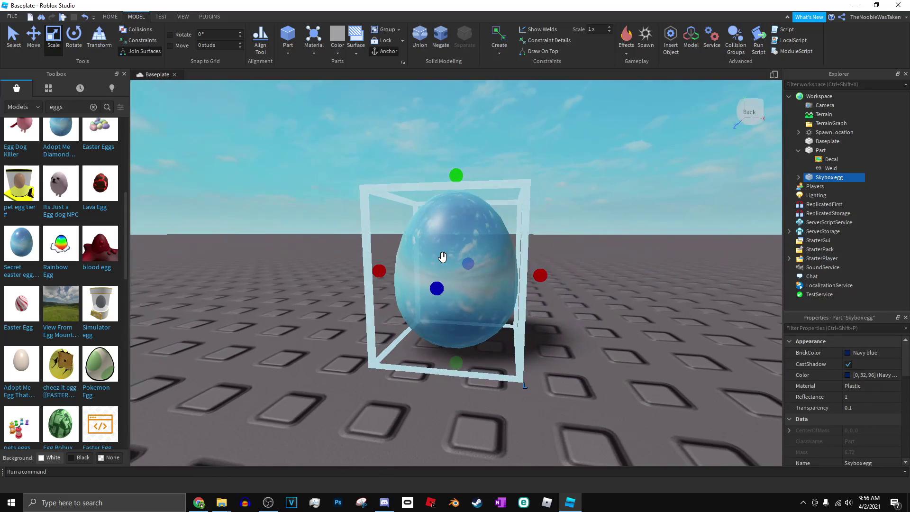
{"action": "left_click", "coordinate": [598, 320]}
{"action": "scroll", "coordinate": [599, 320], "scroll_direction": "down", "scroll_amount": 10}
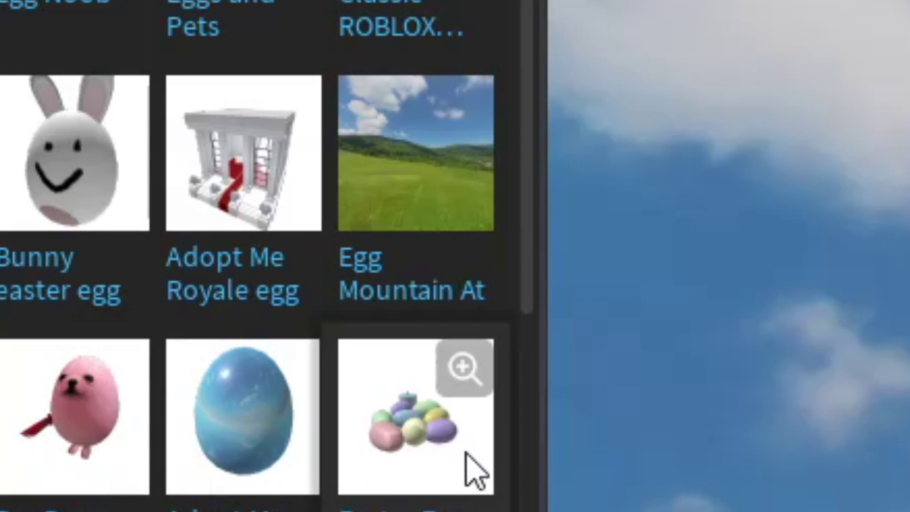
{"action": "left_click", "coordinate": [463, 368]}
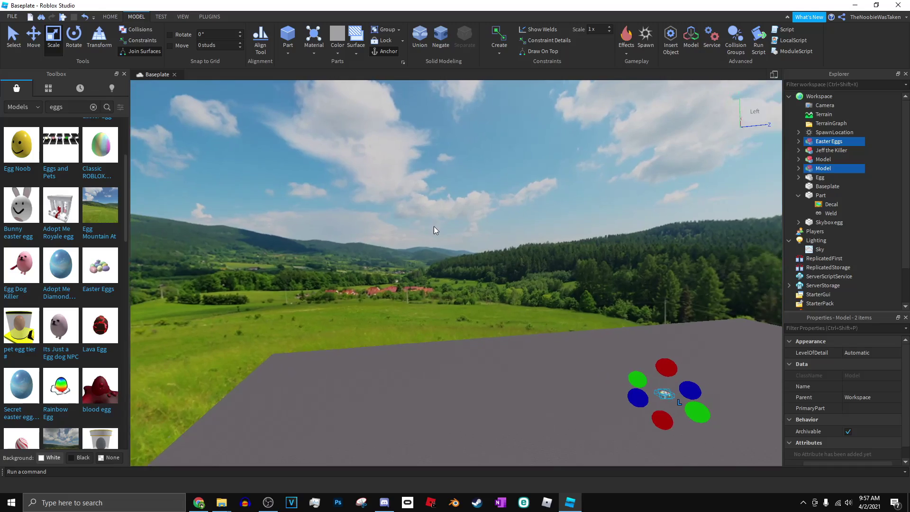
{"action": "right_click_drag", "start_coordinate": [433, 226], "coordinate": [434, 226]}
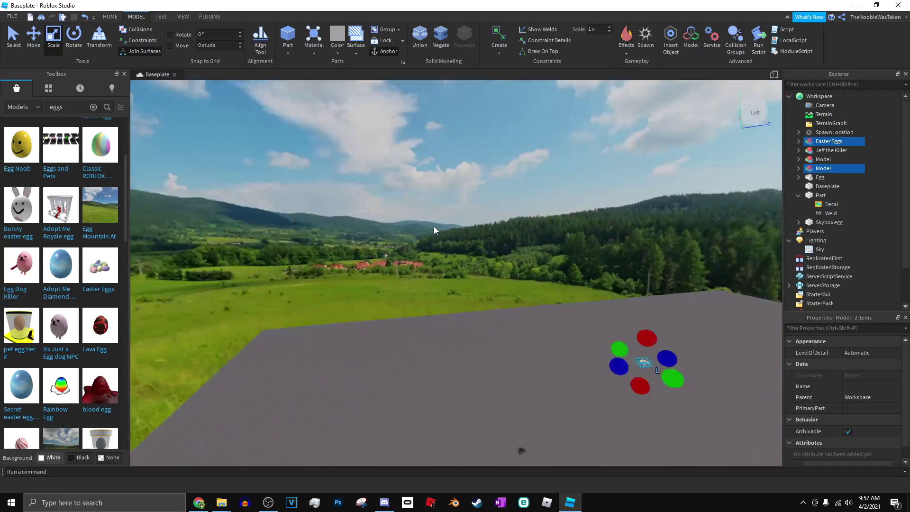
Insert the Rainbow Egg into the world and focus the view on it.
{"action": "key", "text": "ctrl+a"}
{"action": "key", "text": "f"}
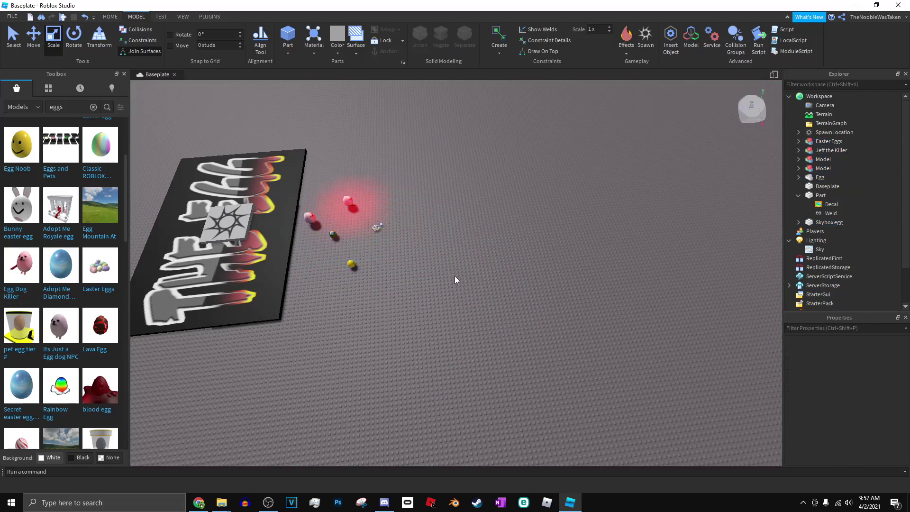
{"action": "scroll", "coordinate": [163, 332], "scroll_direction": "down", "scroll_amount": 3}
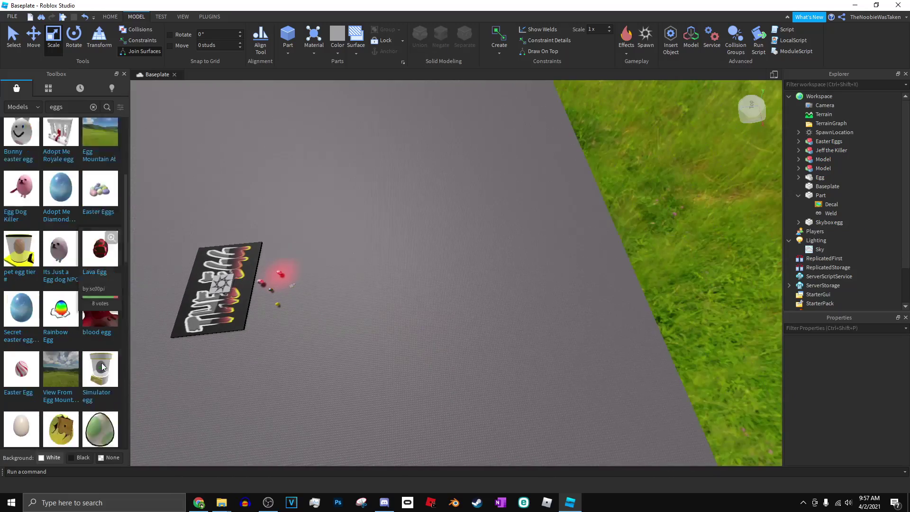
{"action": "scroll", "coordinate": [59, 283], "scroll_direction": "down", "scroll_amount": 3}
{"action": "left_click", "coordinate": [55, 200]}
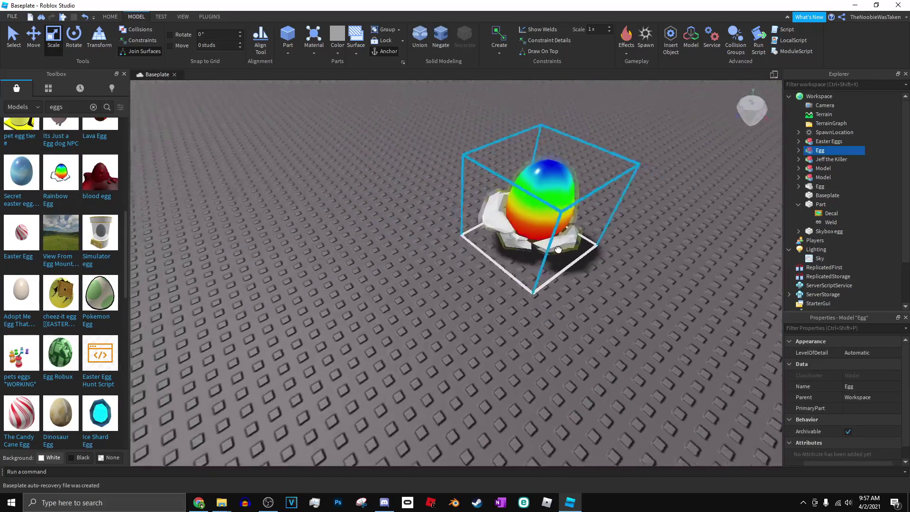
{"action": "key", "text": "f"}
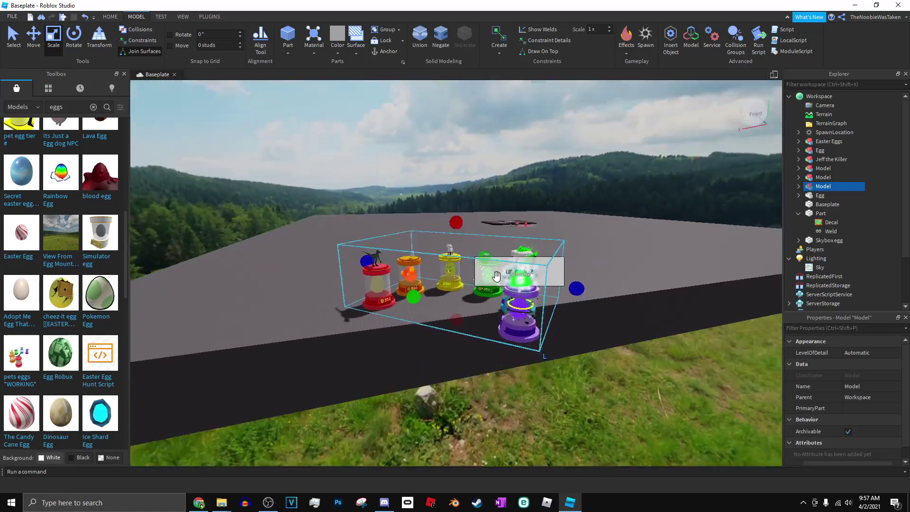
Remove the egg stands model and frame the newly added Egg Robux.
{"action": "scroll", "coordinate": [497, 280], "scroll_direction": "up", "scroll_amount": 5}
{"action": "right_click_drag", "start_coordinate": [497, 280], "coordinate": [446, 291]}
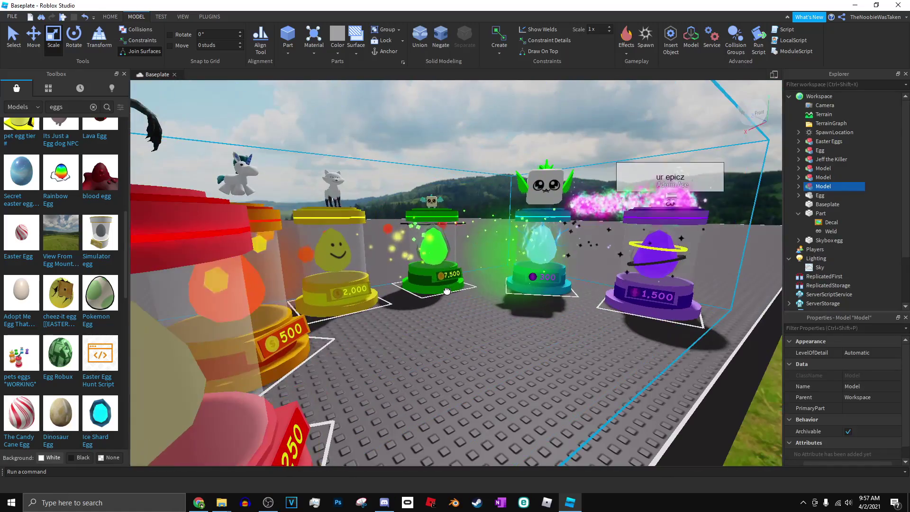
{"action": "scroll", "coordinate": [439, 283], "scroll_direction": "down", "scroll_amount": 5}
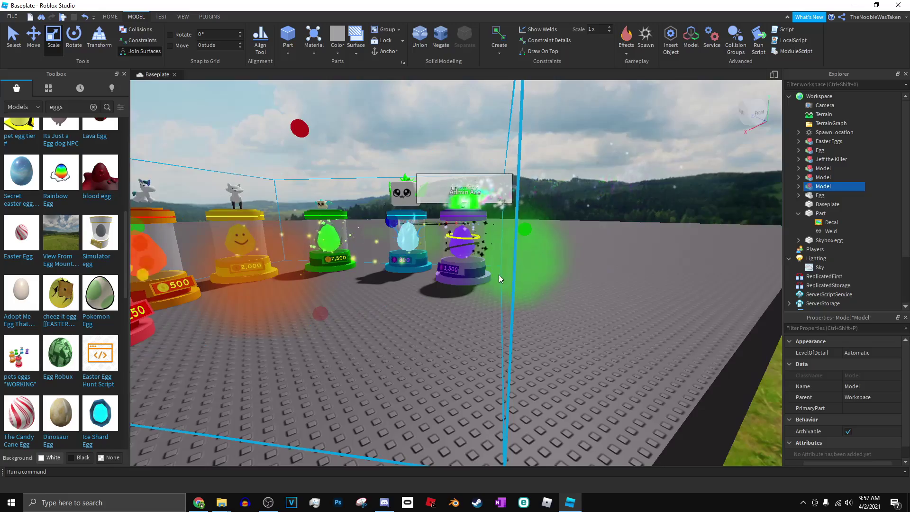
{"action": "key", "text": "ctrl+u"}
{"action": "key", "text": "f"}
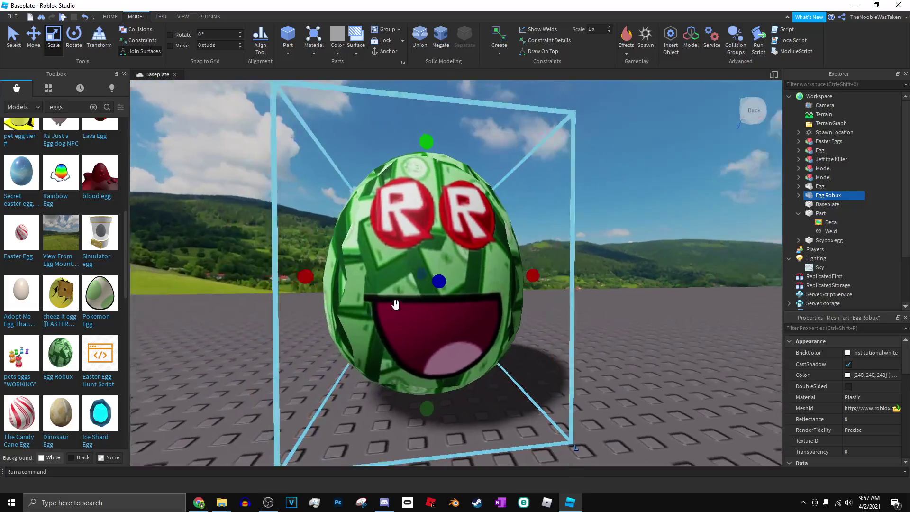
Scale the Egg Robux down to a tiny size with the Scale handles.
{"action": "right_click_drag", "start_coordinate": [395, 304], "coordinate": [396, 304]}
{"action": "scroll", "coordinate": [490, 397], "scroll_direction": "down", "scroll_amount": 5}
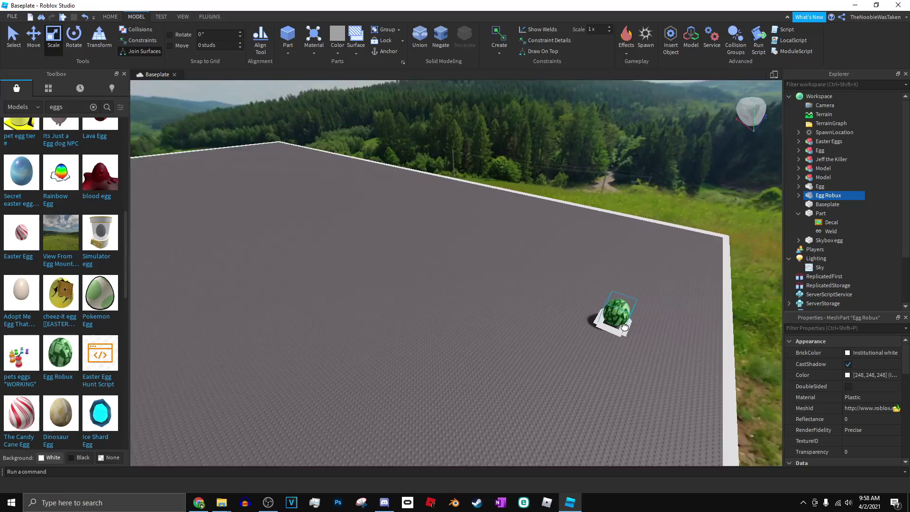
{"action": "right_click_drag", "start_coordinate": [624, 327], "coordinate": [622, 319]}
{"action": "scroll", "coordinate": [612, 338], "scroll_direction": "up", "scroll_amount": 5}
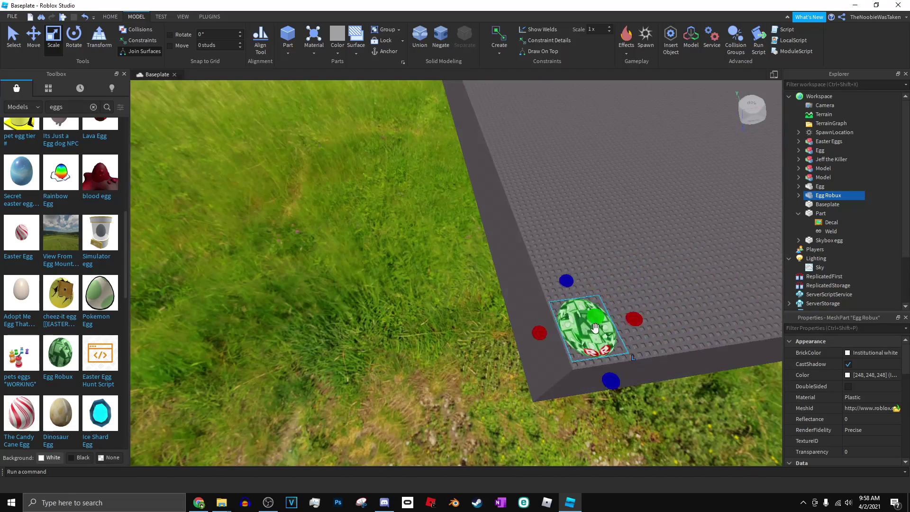
{"action": "scroll", "coordinate": [598, 329], "scroll_direction": "down", "scroll_amount": 2}
{"action": "scroll", "coordinate": [601, 330], "scroll_direction": "up", "scroll_amount": 5}
{"action": "right_click_drag", "start_coordinate": [601, 331], "coordinate": [600, 332]}
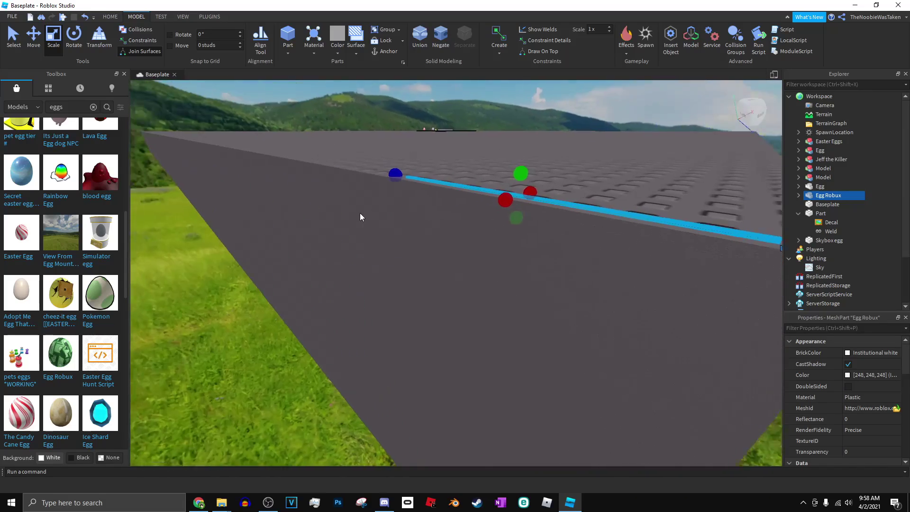
{"action": "right_click_drag", "start_coordinate": [360, 213], "coordinate": [365, 172]}
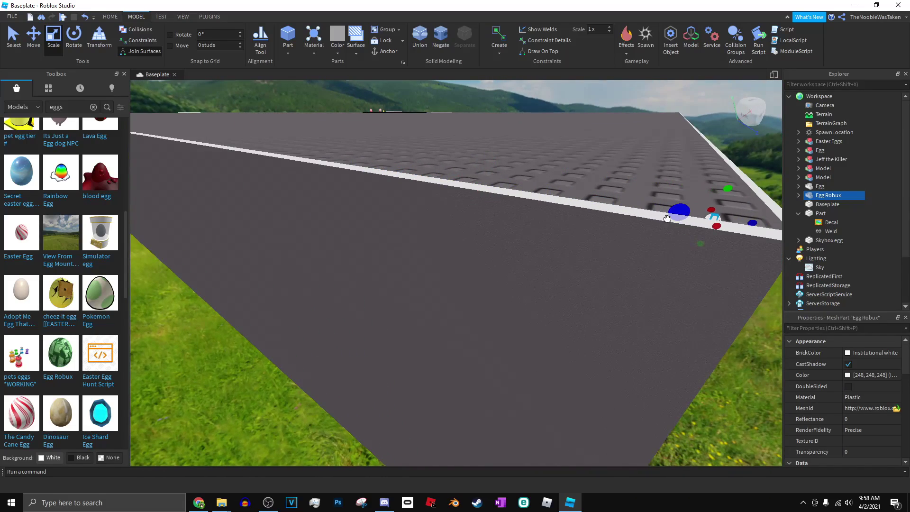
{"action": "right_click_drag", "start_coordinate": [667, 219], "coordinate": [670, 218]}
{"action": "scroll", "coordinate": [671, 218], "scroll_direction": "up", "scroll_amount": 3}
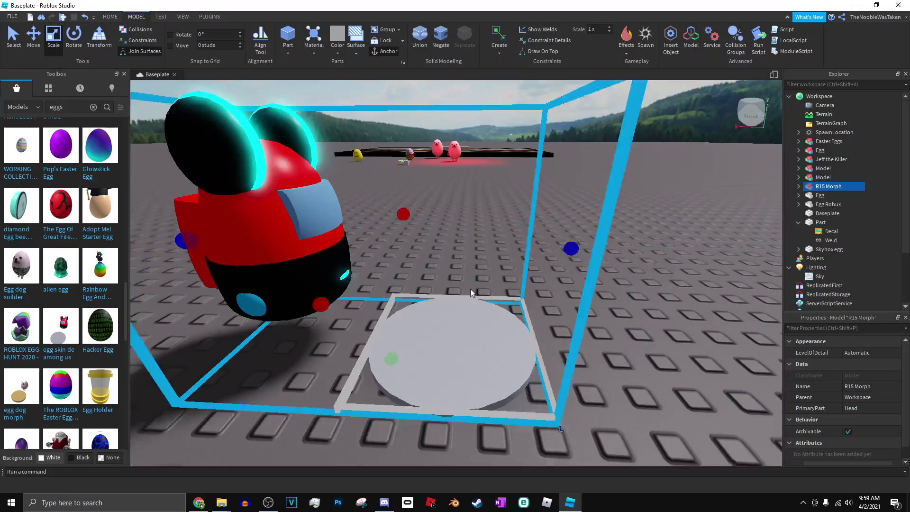
Place the R15 Morph next to the black logo board.
{"action": "right_click_drag", "start_coordinate": [470, 293], "coordinate": [588, 273]}
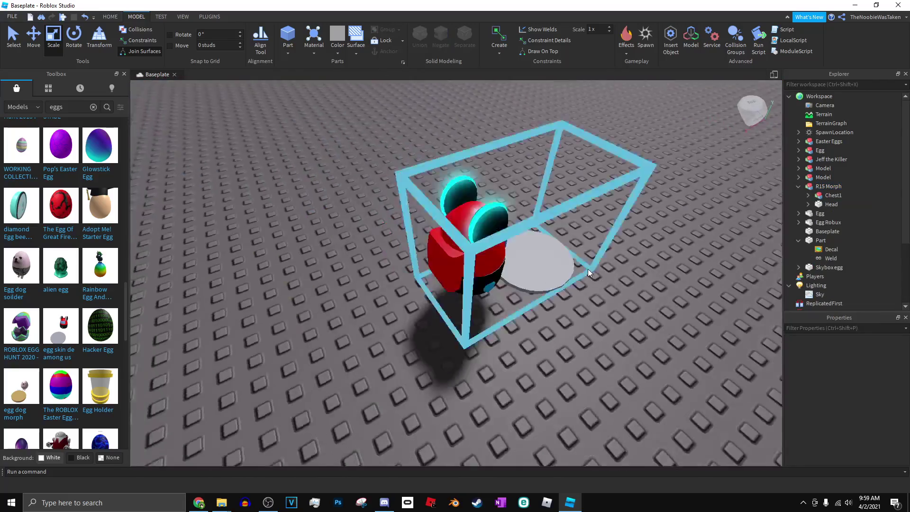
{"action": "scroll", "coordinate": [588, 272], "scroll_direction": "down", "scroll_amount": 5}
{"action": "middle_click_drag", "start_coordinate": [588, 272], "coordinate": [659, 256]}
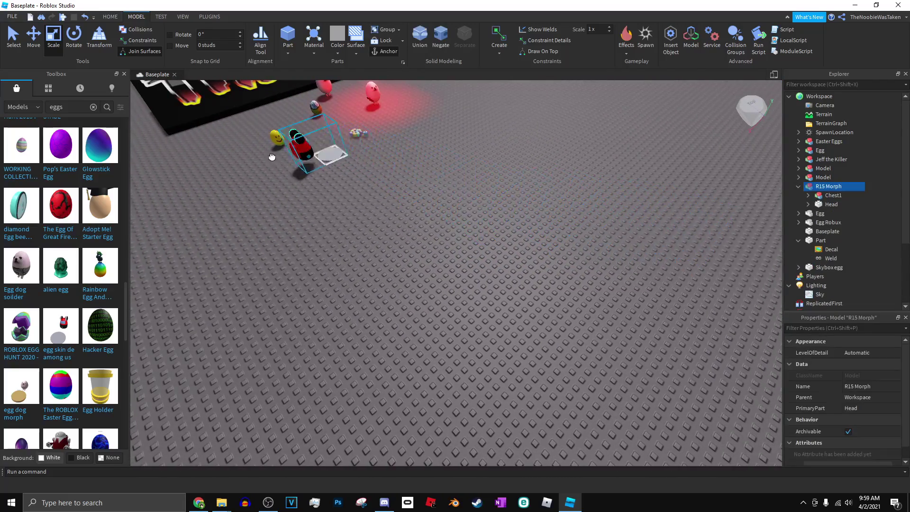
{"action": "left_click_drag", "start_coordinate": [271, 157], "coordinate": [172, 151]}
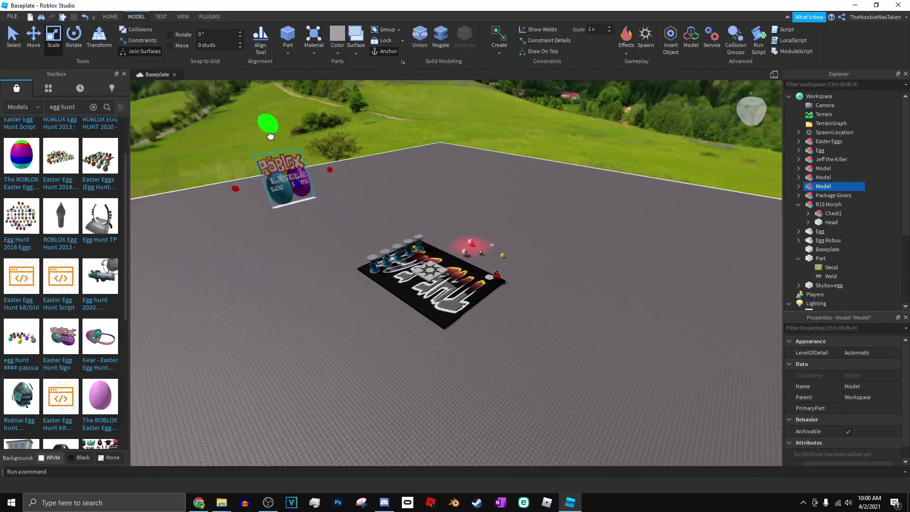
Undo the accidental vertical stretch of the Easter Egg Hunt sign and select all items.
{"action": "left_click_drag", "start_coordinate": [270, 136], "coordinate": [338, 333]}
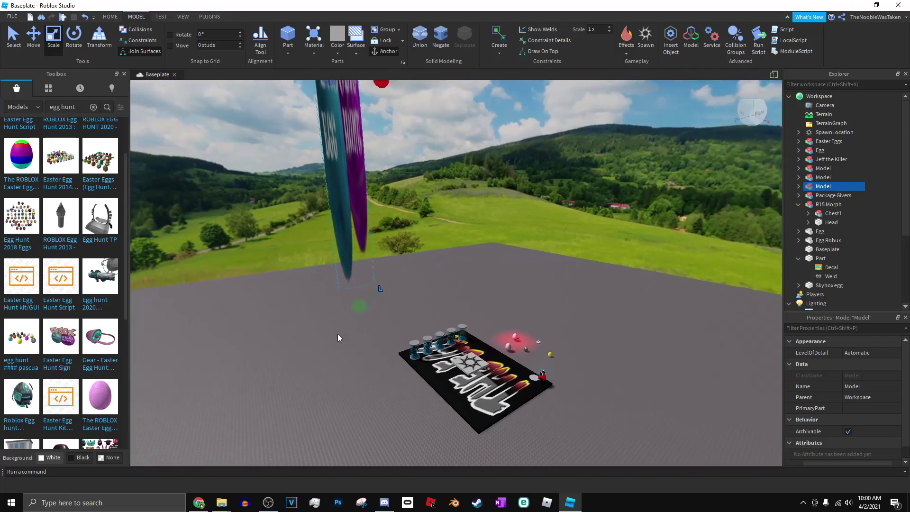
{"action": "key", "text": "ctrl+z"}
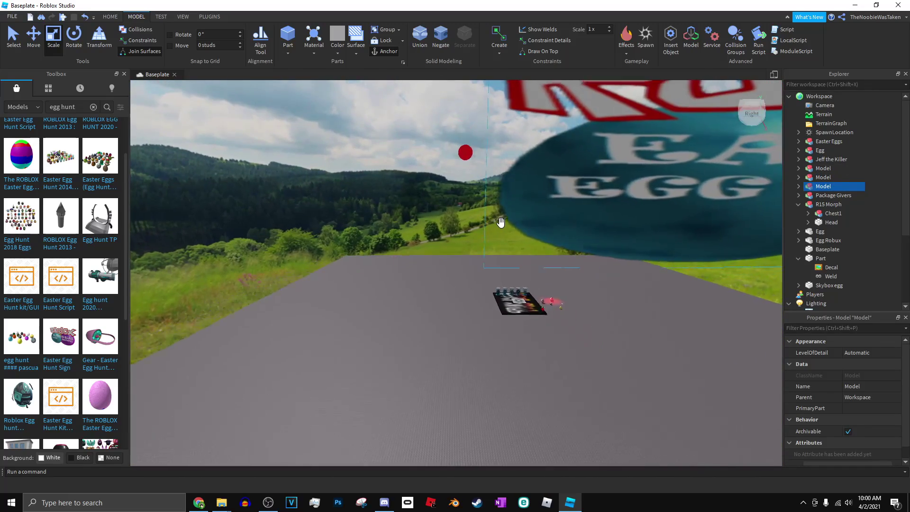
{"action": "left_click_drag", "start_coordinate": [243, 137], "coordinate": [672, 469]}
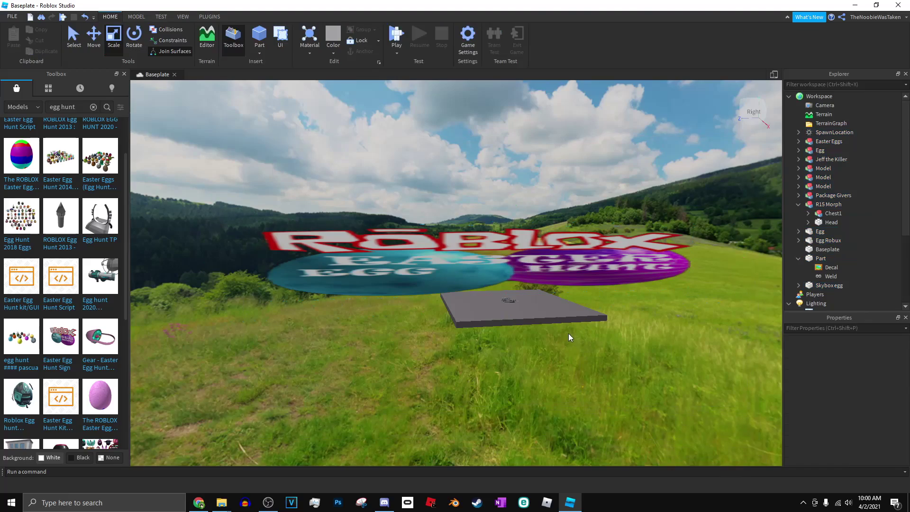
Zoom and orbit the view to inspect the scattered eggs.
{"action": "scroll", "coordinate": [567, 333], "scroll_direction": "up", "scroll_amount": 2}
{"action": "scroll", "coordinate": [555, 314], "scroll_direction": "up", "scroll_amount": 2}
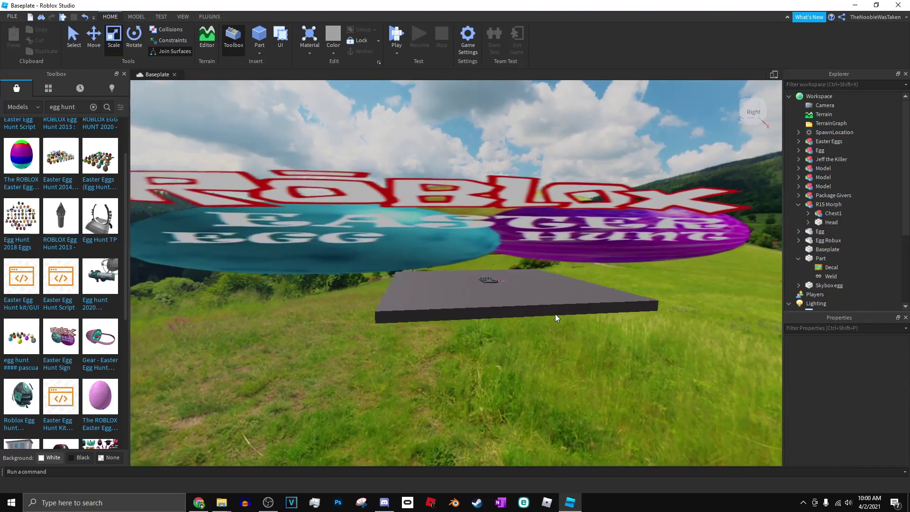
{"action": "scroll", "coordinate": [555, 314], "scroll_direction": "up", "scroll_amount": 3}
{"action": "scroll", "coordinate": [555, 313], "scroll_direction": "up", "scroll_amount": 3}
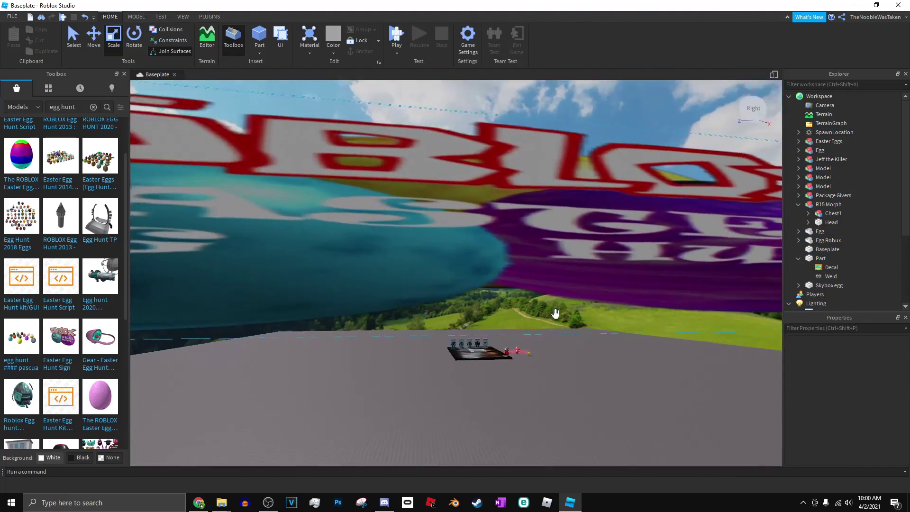
{"action": "scroll", "coordinate": [556, 314], "scroll_direction": "up", "scroll_amount": 3}
{"action": "scroll", "coordinate": [555, 313], "scroll_direction": "up", "scroll_amount": 3}
{"action": "scroll", "coordinate": [555, 314], "scroll_direction": "up", "scroll_amount": 2}
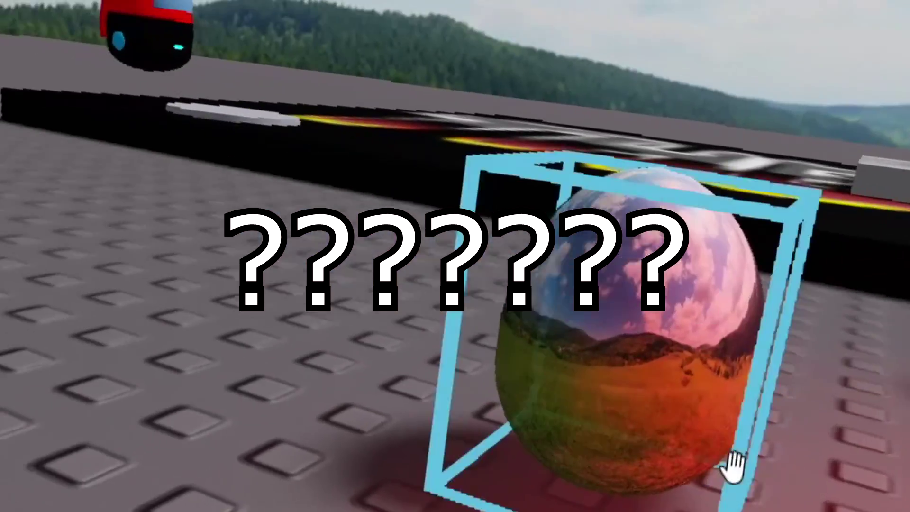
{"action": "scroll", "coordinate": [277, 377], "scroll_direction": "down", "scroll_amount": 3}
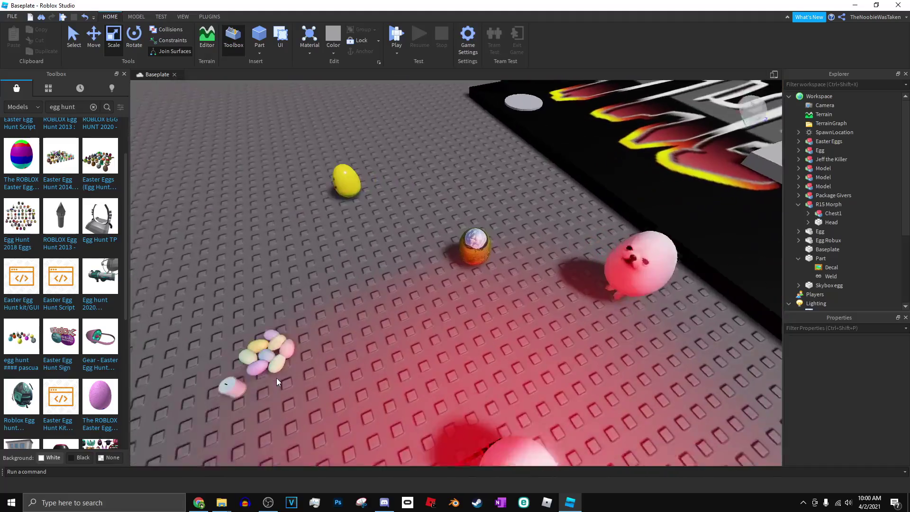
{"action": "right_click_drag", "start_coordinate": [277, 378], "coordinate": [271, 376]}
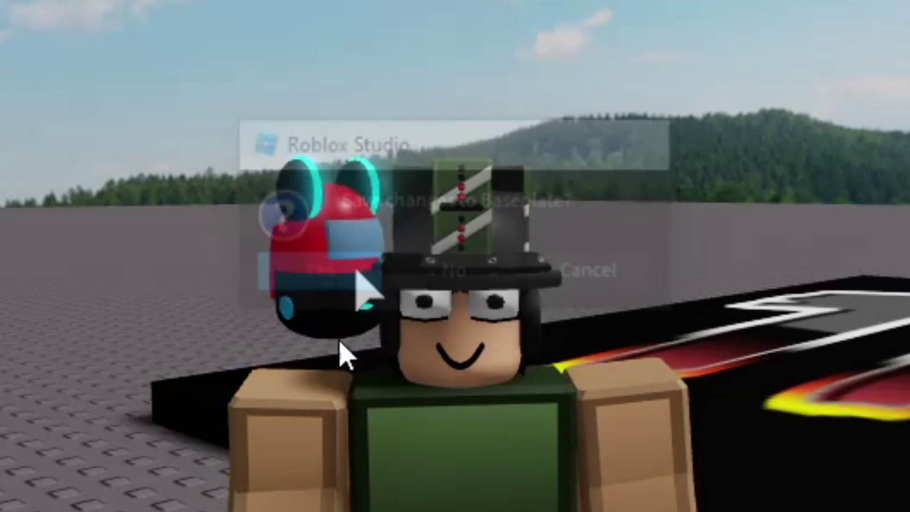
Save the changes to Baseplate from the close prompt.
{"action": "left_click", "coordinate": [363, 284]}
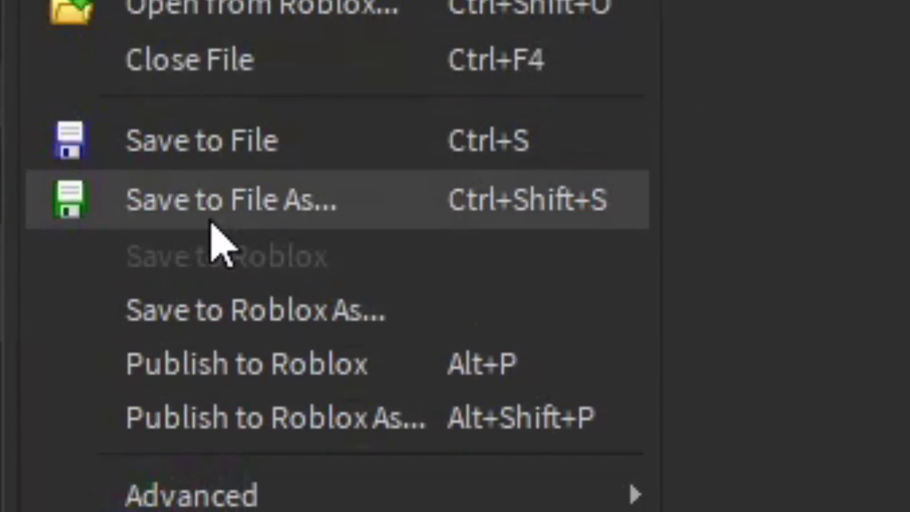